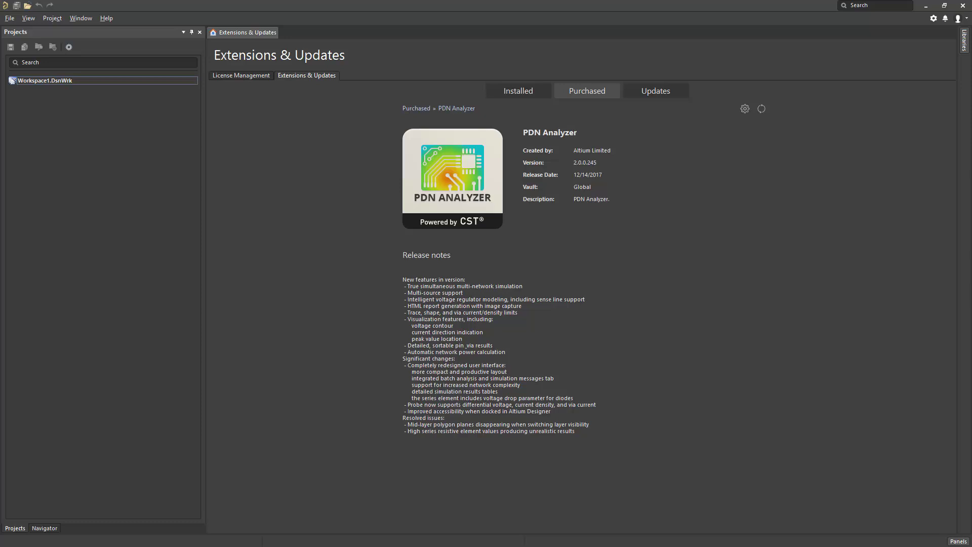
# - Close the Extensions & Updates page, leaving the empty Workspace1.DsnWrk workspace
pyautogui.hotkey('ctrl', 'F4')
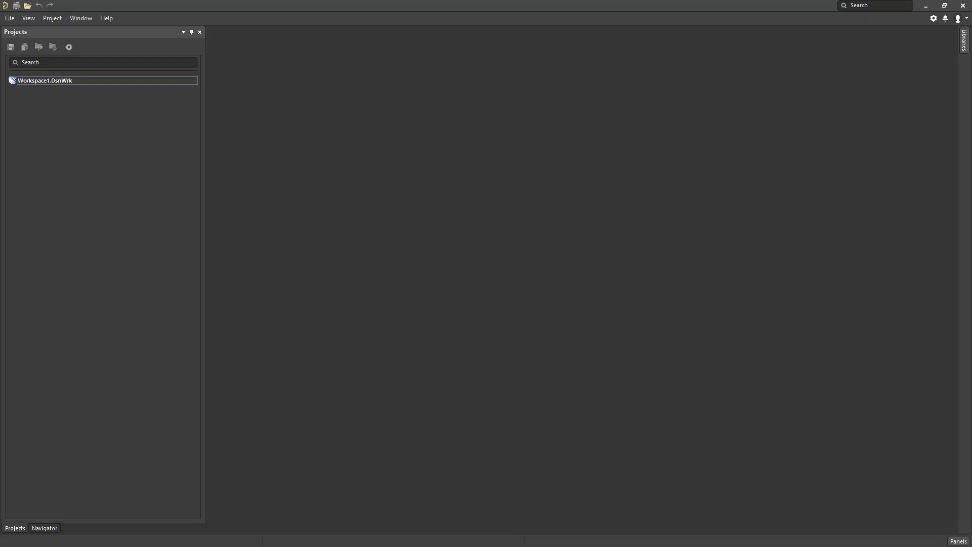
# - Download the purchased PDN Analyzer extension from Extensions & Updates and accept the restart
pyautogui.click(966, 19)
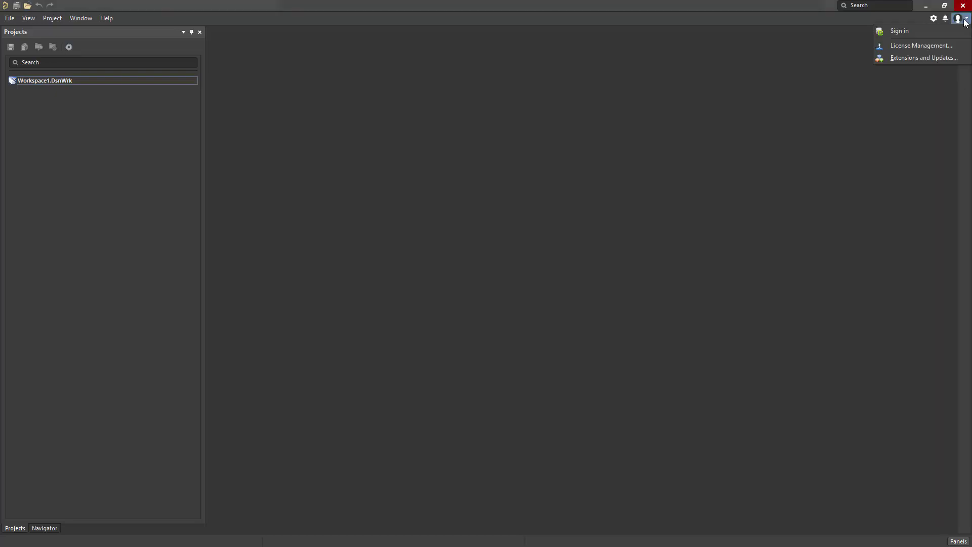
pyautogui.click(943, 57)
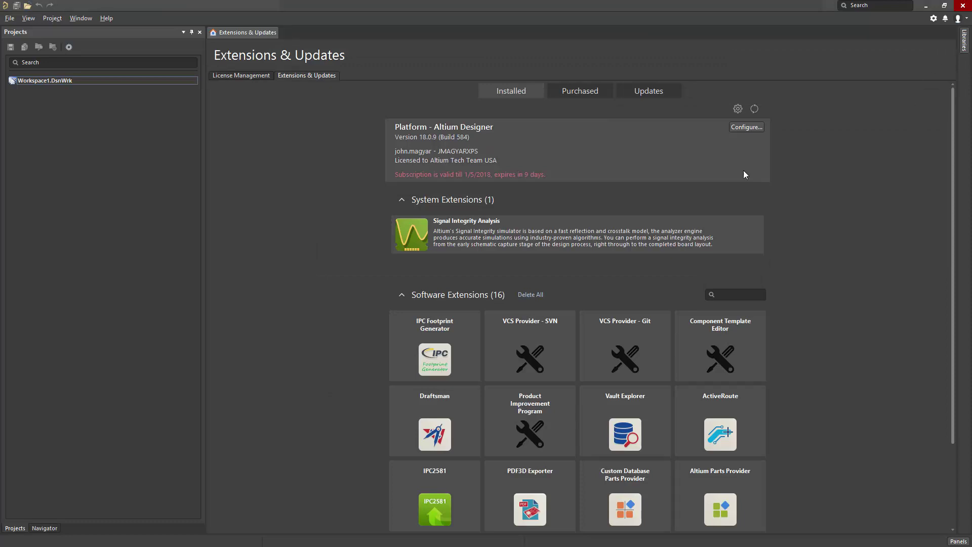
pyautogui.click(588, 96)
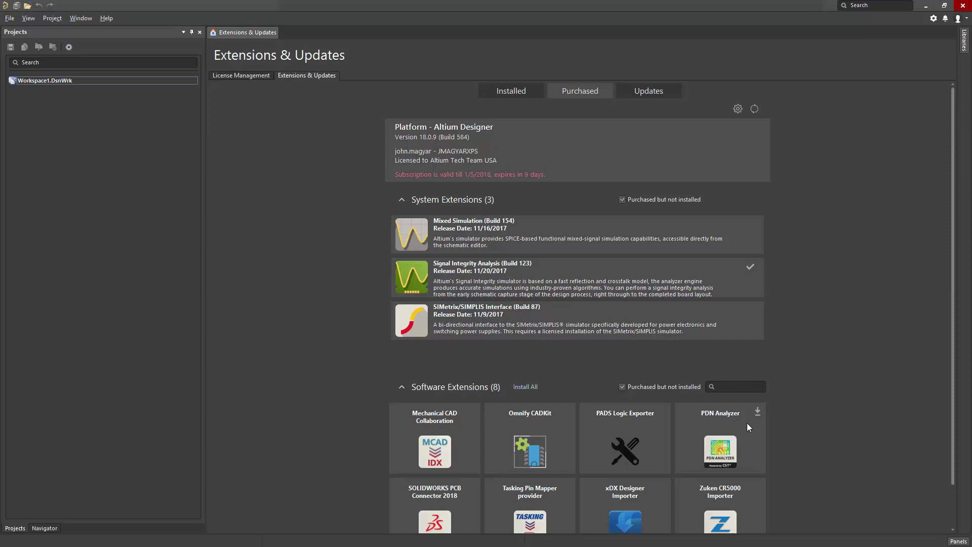
pyautogui.click(759, 411)
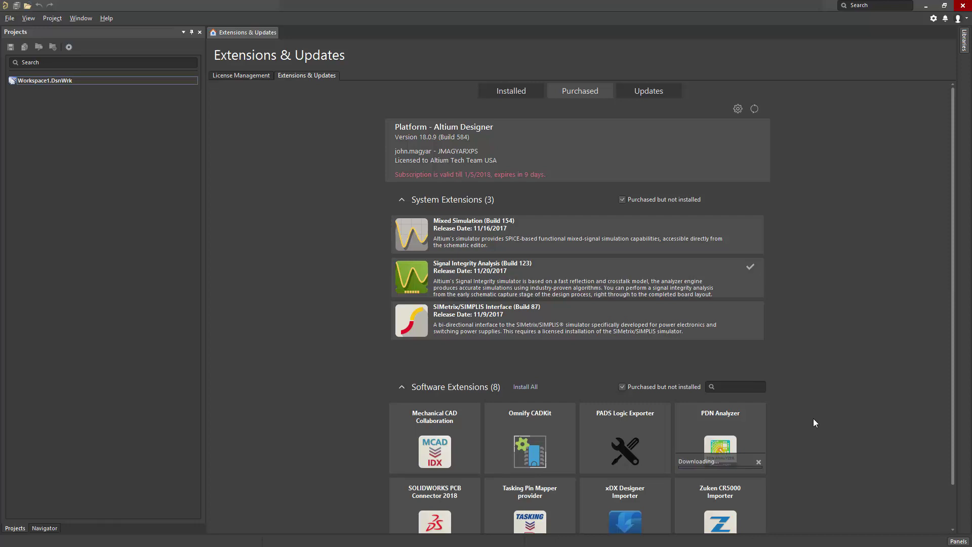
pyautogui.click(548, 297)
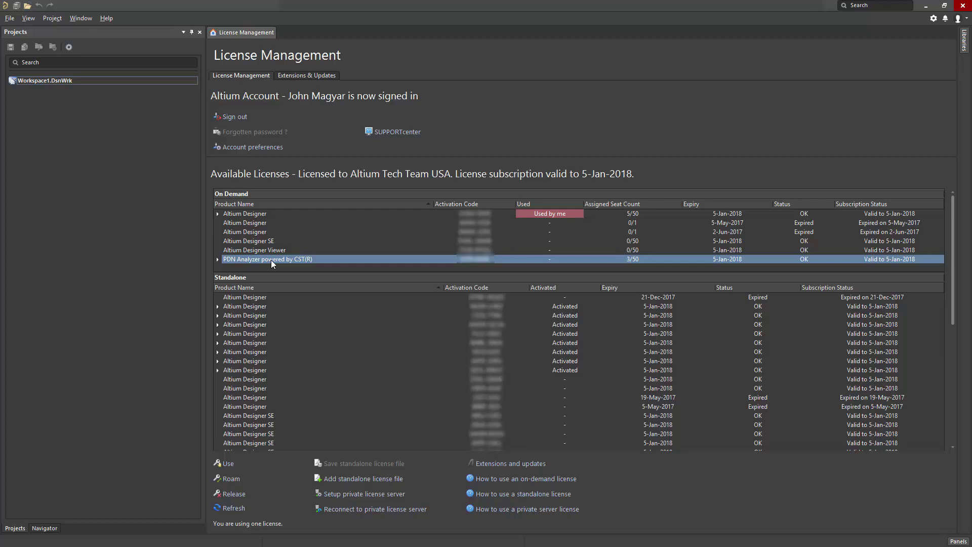
# - Use the PDN Analyzer powered by CST(R) on-demand license
pyautogui.click(228, 464)
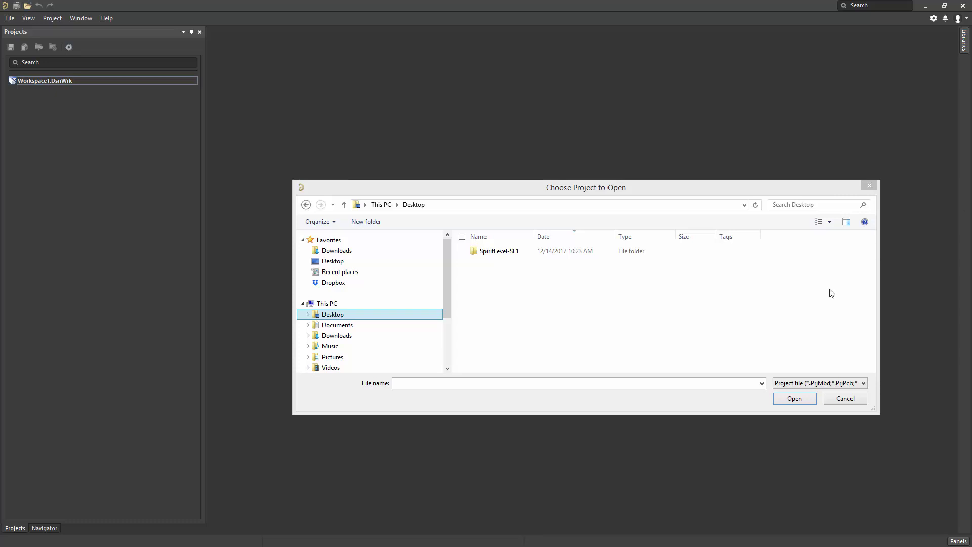
# - Open the SpiritLevel-SL1 PCB project, its PcbDoc layout and the SL_Power.SchDoc schematic
pyautogui.doubleClick(490, 255)
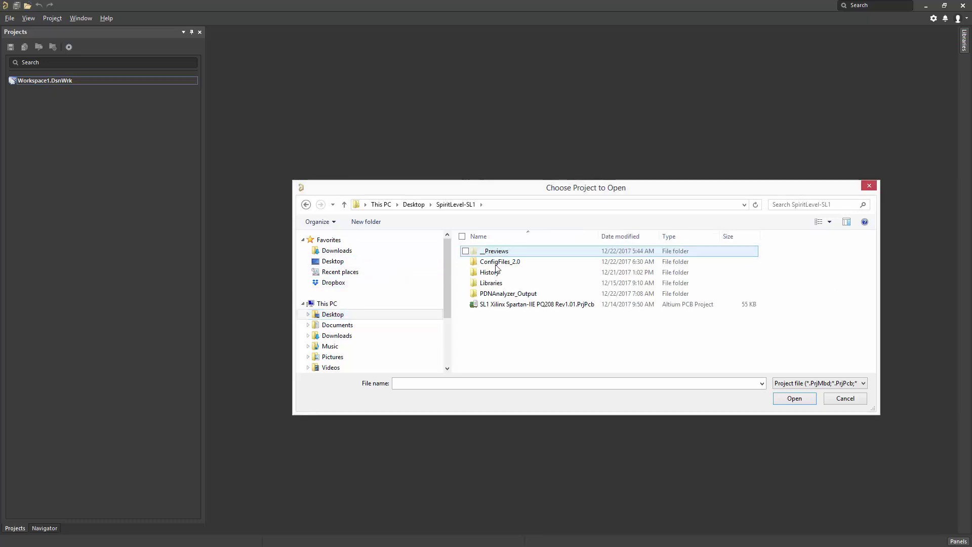
pyautogui.doubleClick(513, 305)
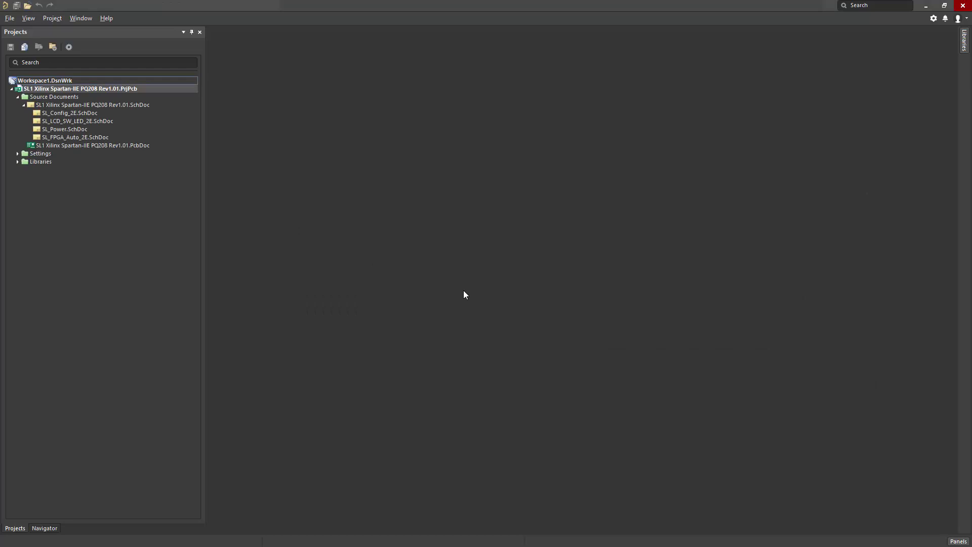
pyautogui.doubleClick(93, 145)
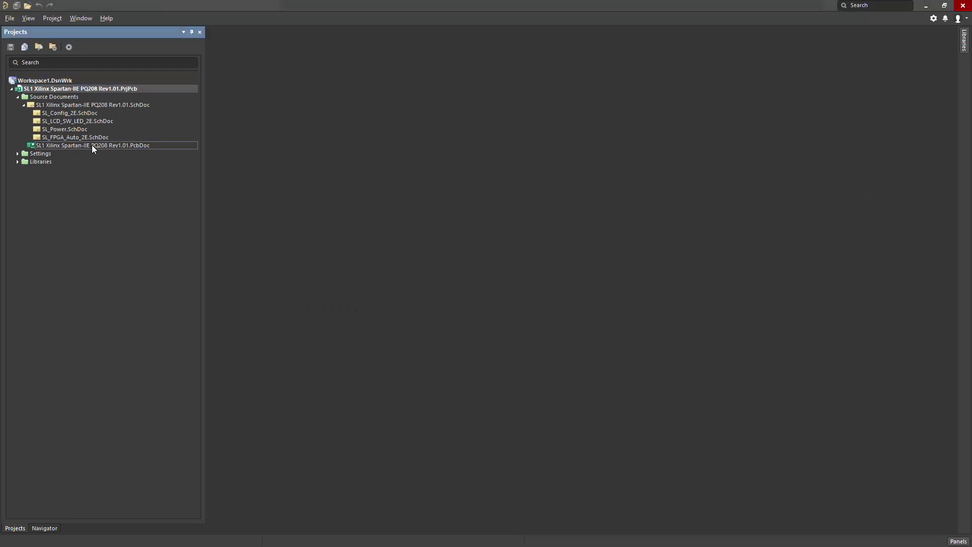
pyautogui.doubleClick(83, 130)
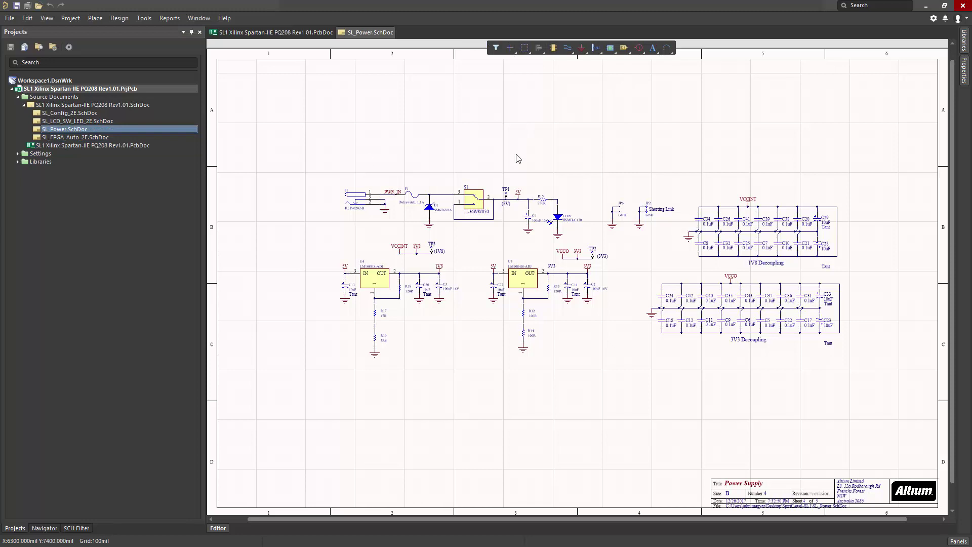
# - Launch PDN Analyzer from the Tools menu and load the Example.pdna analysis file
pyautogui.click(143, 19)
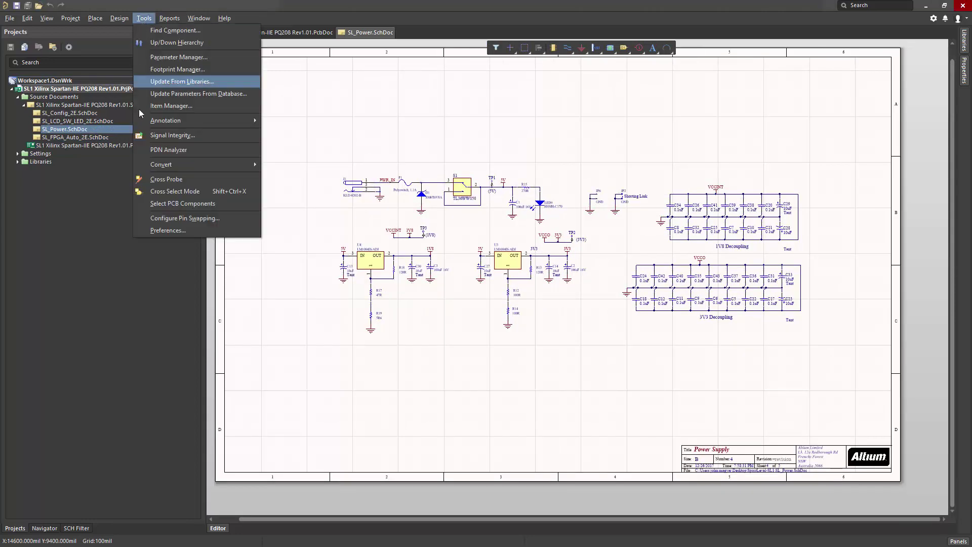
pyautogui.click(158, 150)
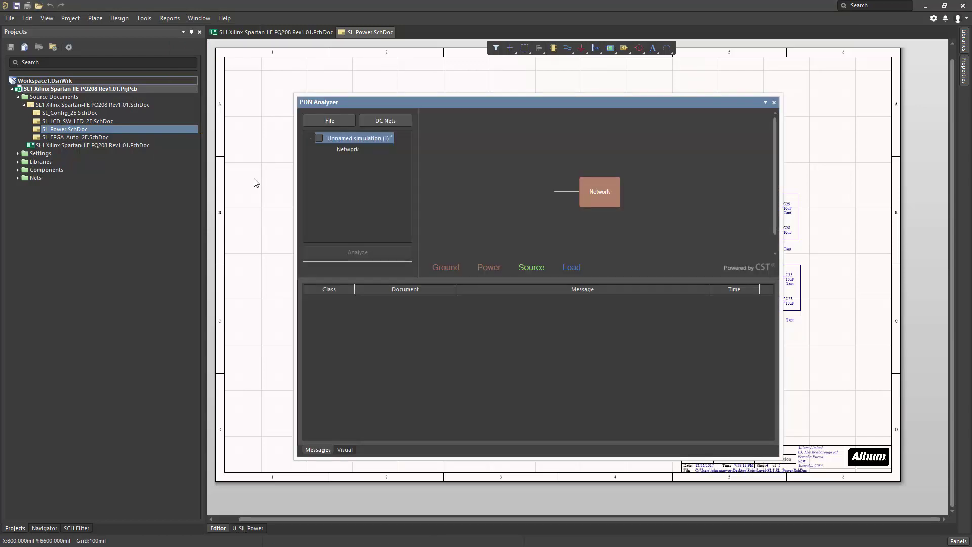
pyautogui.click(329, 120)
pyautogui.click(306, 146)
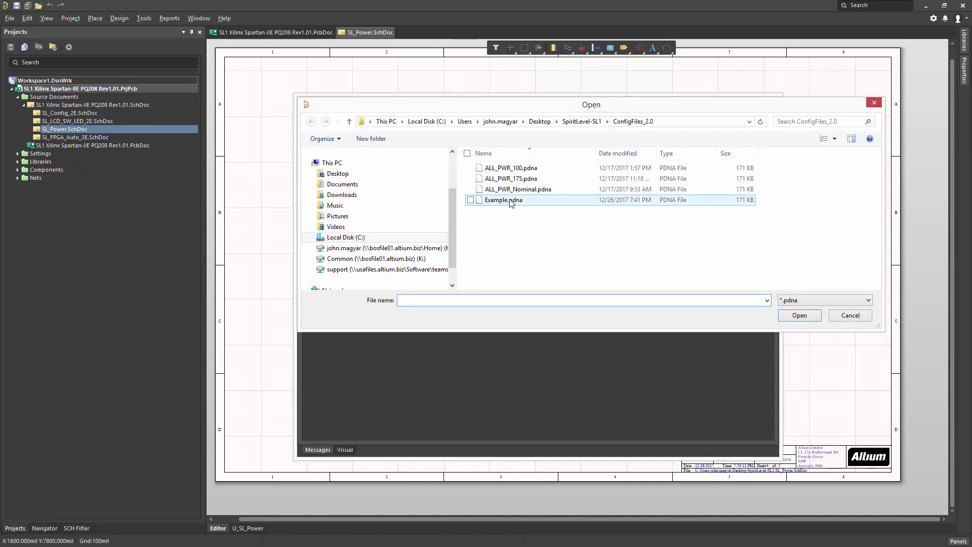
pyautogui.click(511, 201)
pyautogui.click(794, 312)
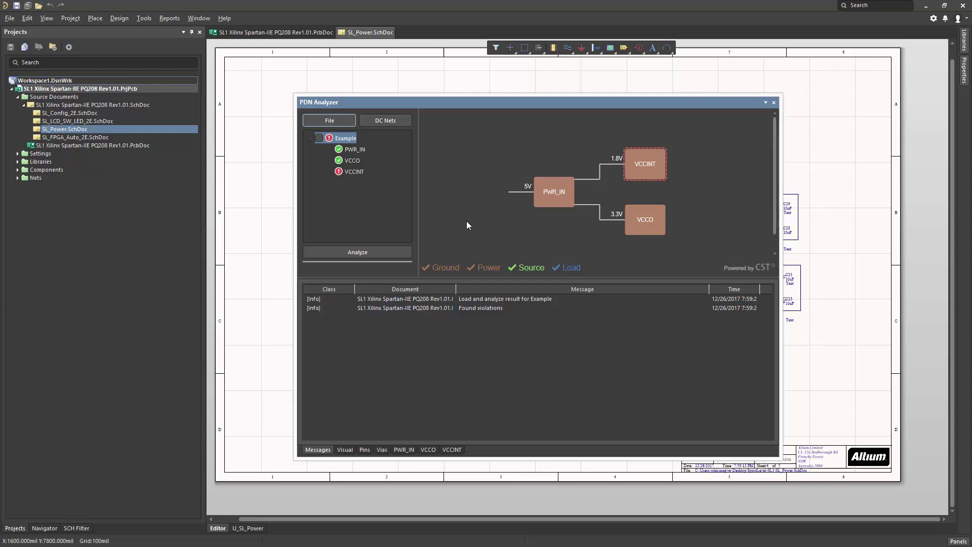
# - View the PWR_IN, VCCO and VCCINT network diagrams in turn, ending on VCCINT
pyautogui.click(355, 150)
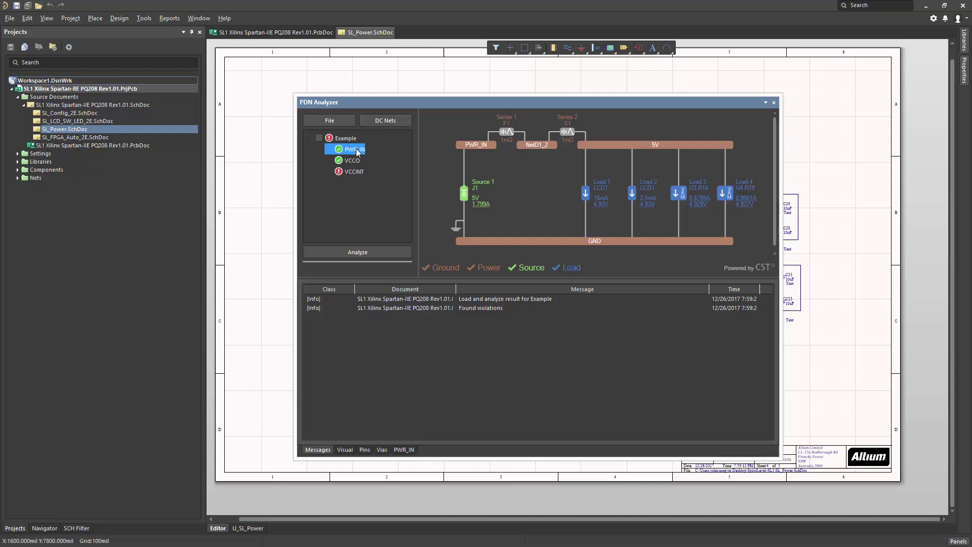
pyautogui.click(352, 161)
pyautogui.click(354, 172)
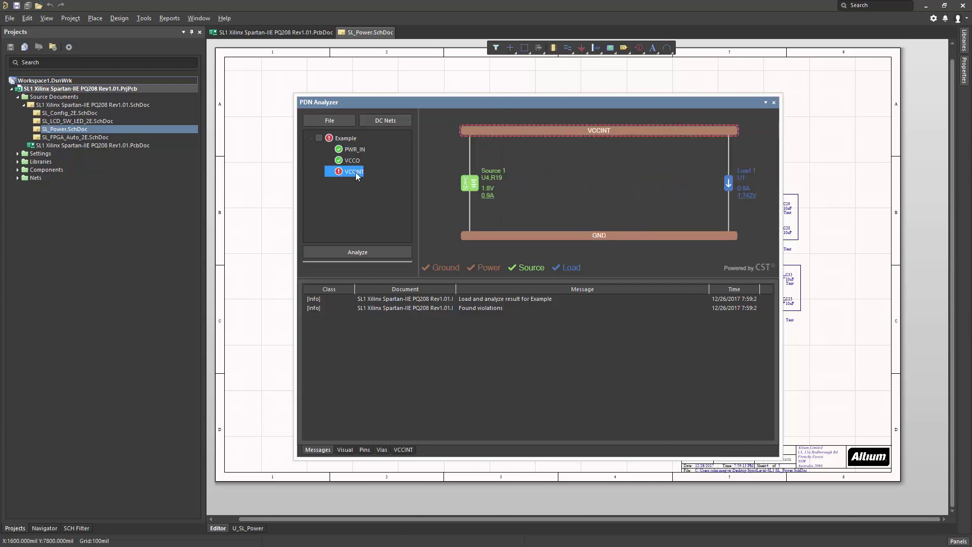
pyautogui.rightClick(441, 201)
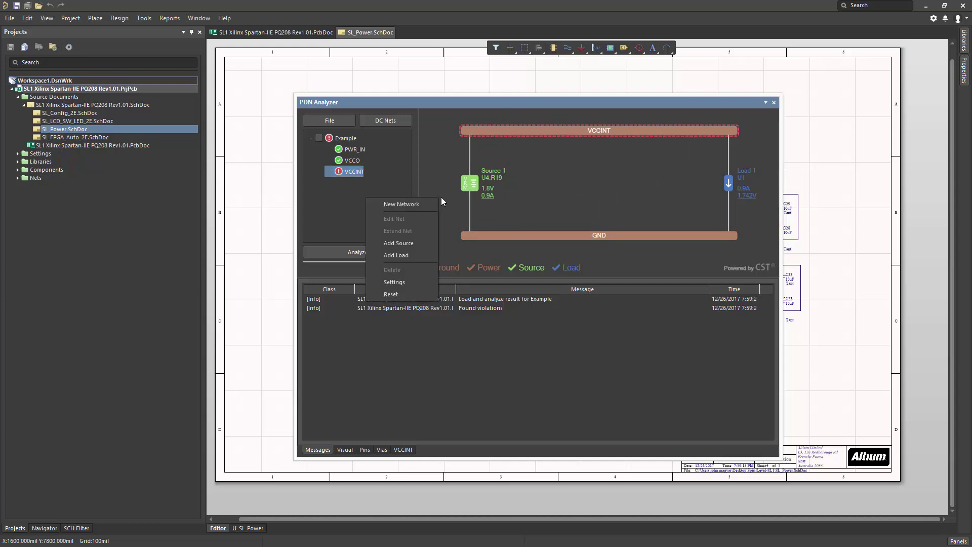
pyautogui.click(400, 281)
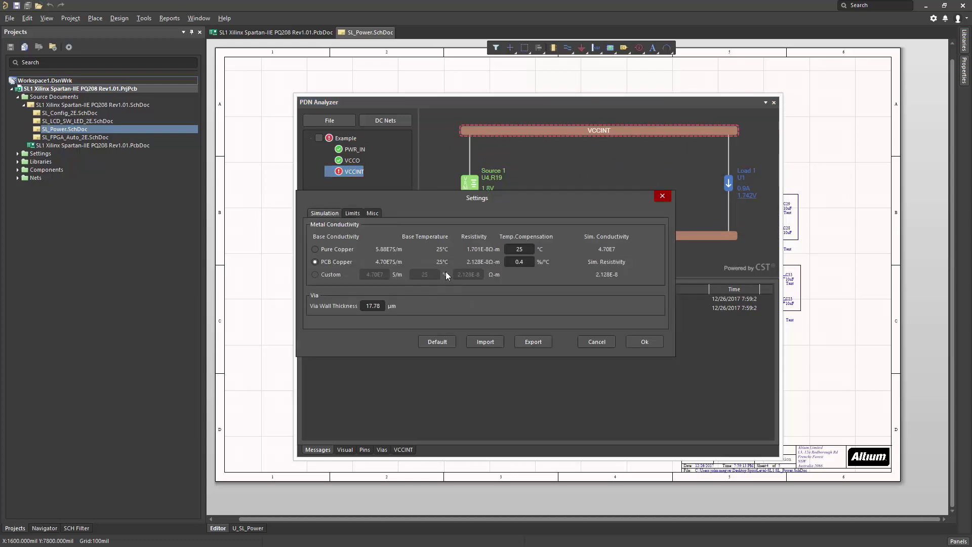
pyautogui.click(353, 213)
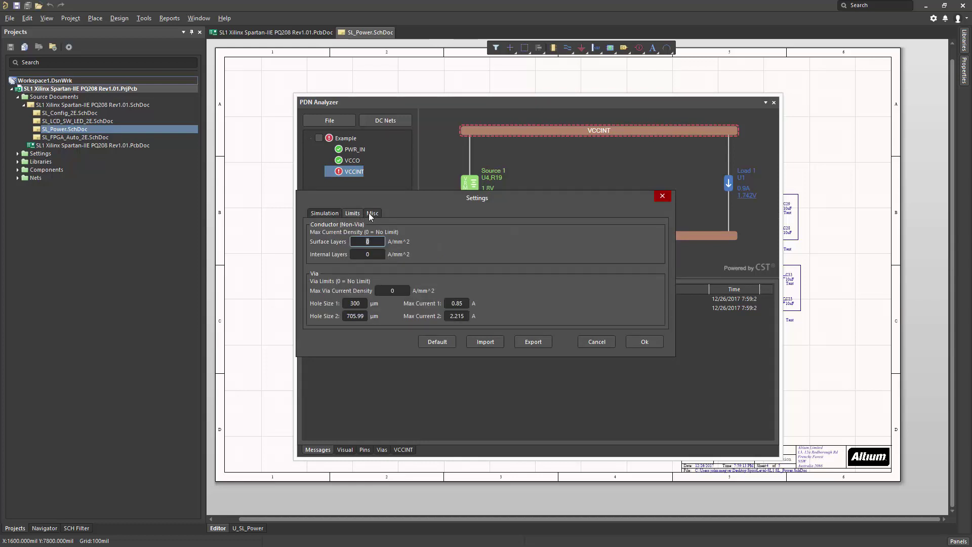
pyautogui.click(373, 213)
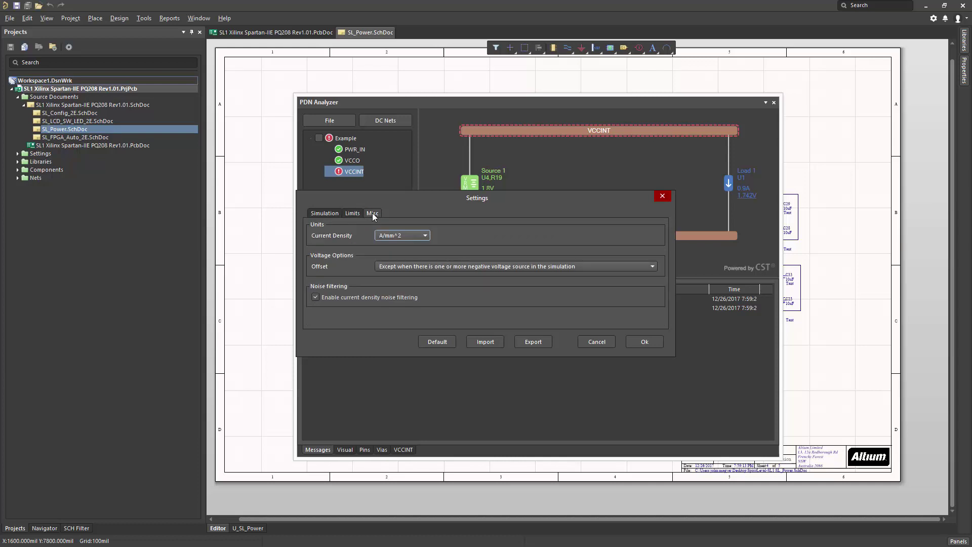
pyautogui.click(327, 214)
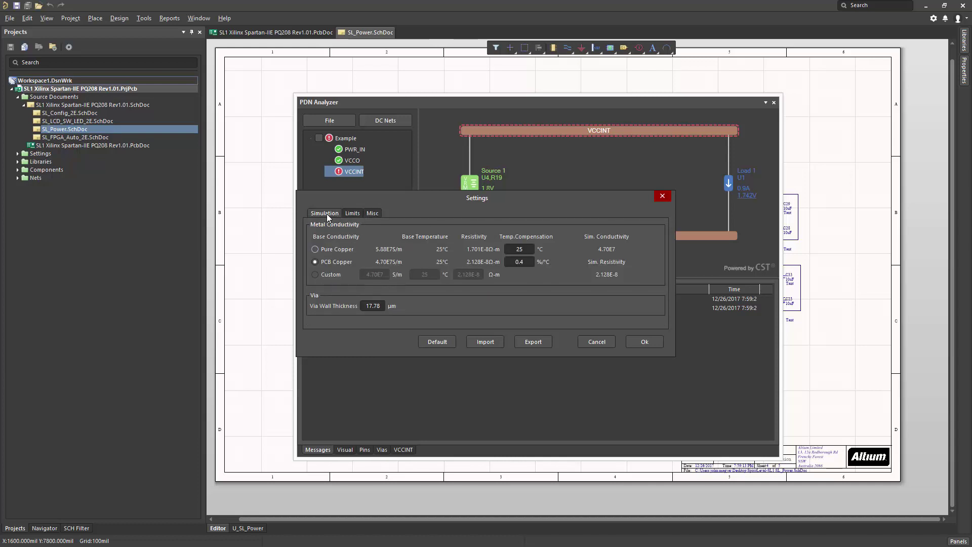
# - Dismiss the settings unchanged, then browse the Visual, Pins, Vias and VCCINT result tabs
pyautogui.click(662, 196)
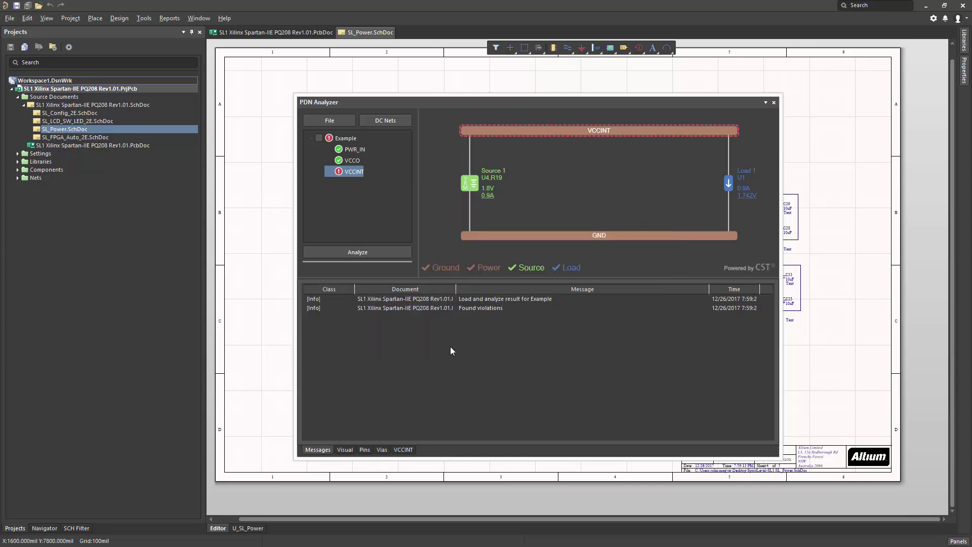
pyautogui.click(345, 449)
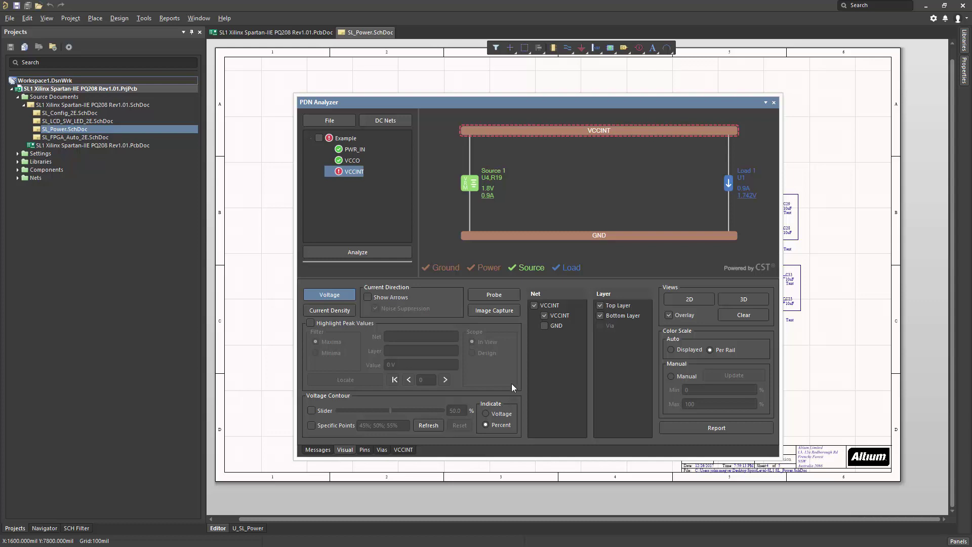
pyautogui.click(365, 450)
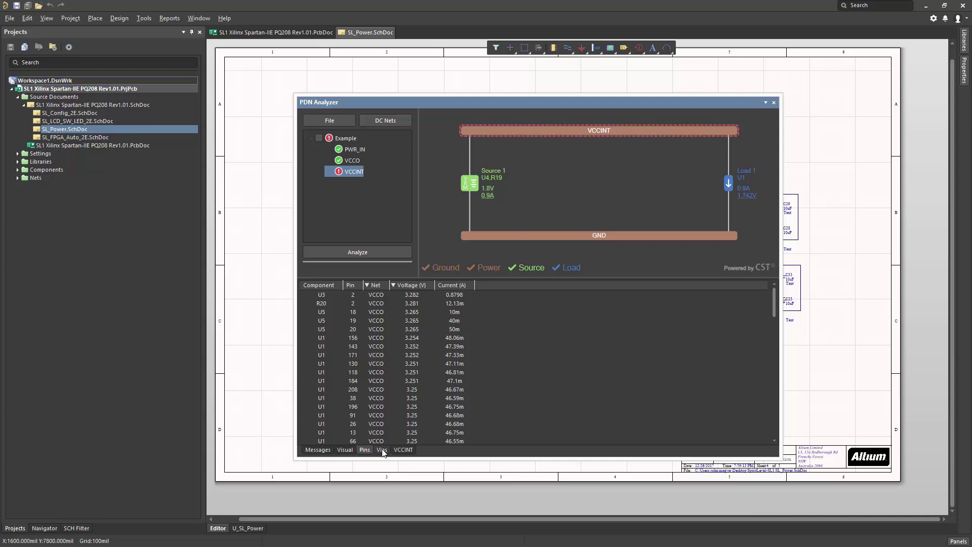
pyautogui.click(382, 449)
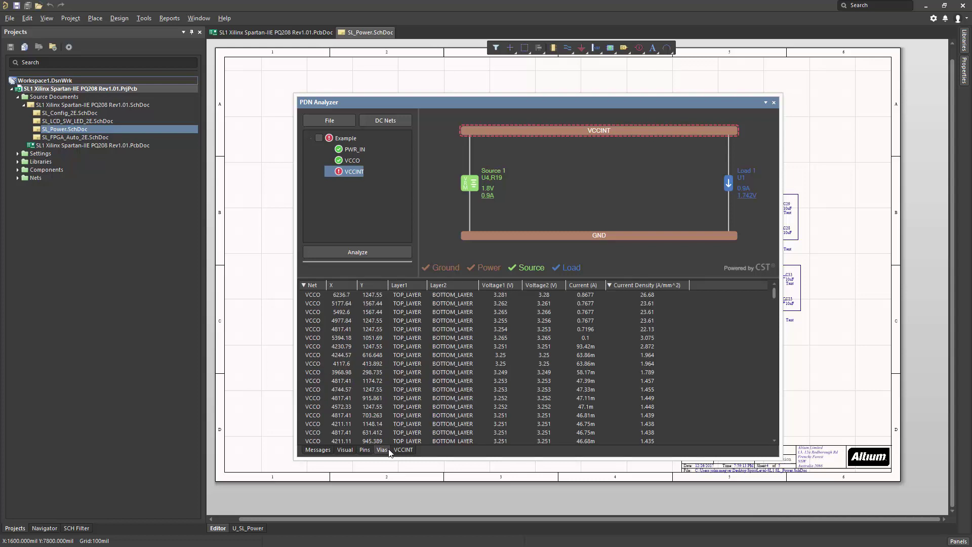
pyautogui.click(402, 450)
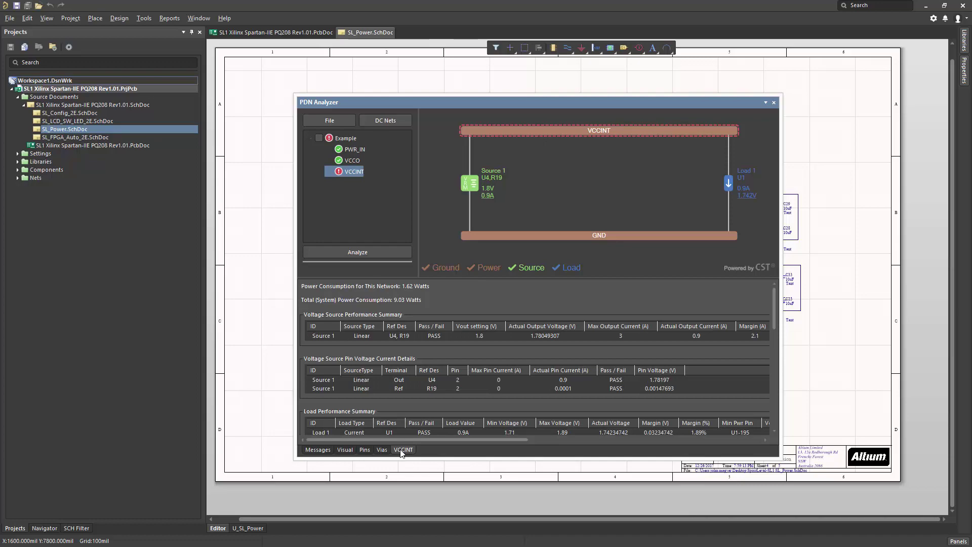